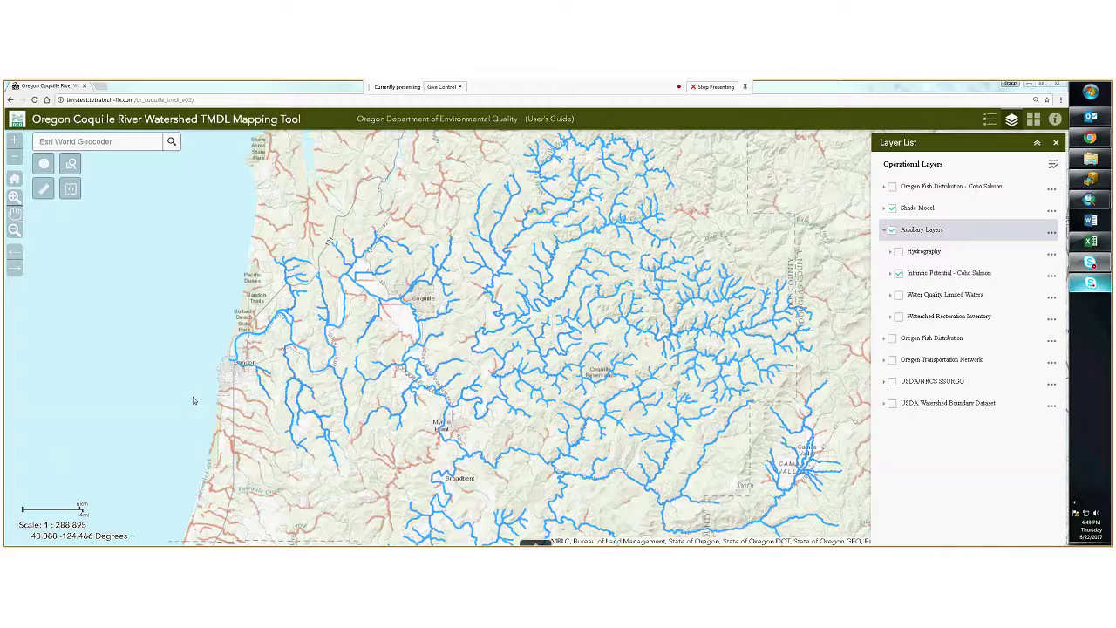
# Expand Shade Model and its Model Extent legend, then expand and collapse the Intrinsic Potential – Coho Salmon legend.
pyautogui.click(884, 208)
pyautogui.click(891, 230)
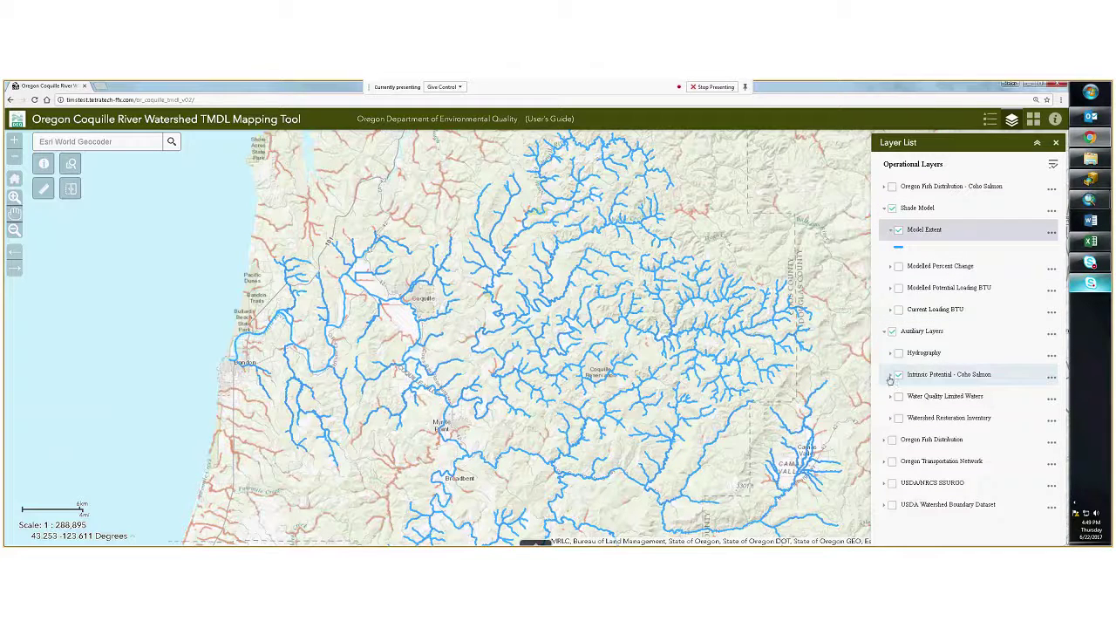
pyautogui.click(890, 375)
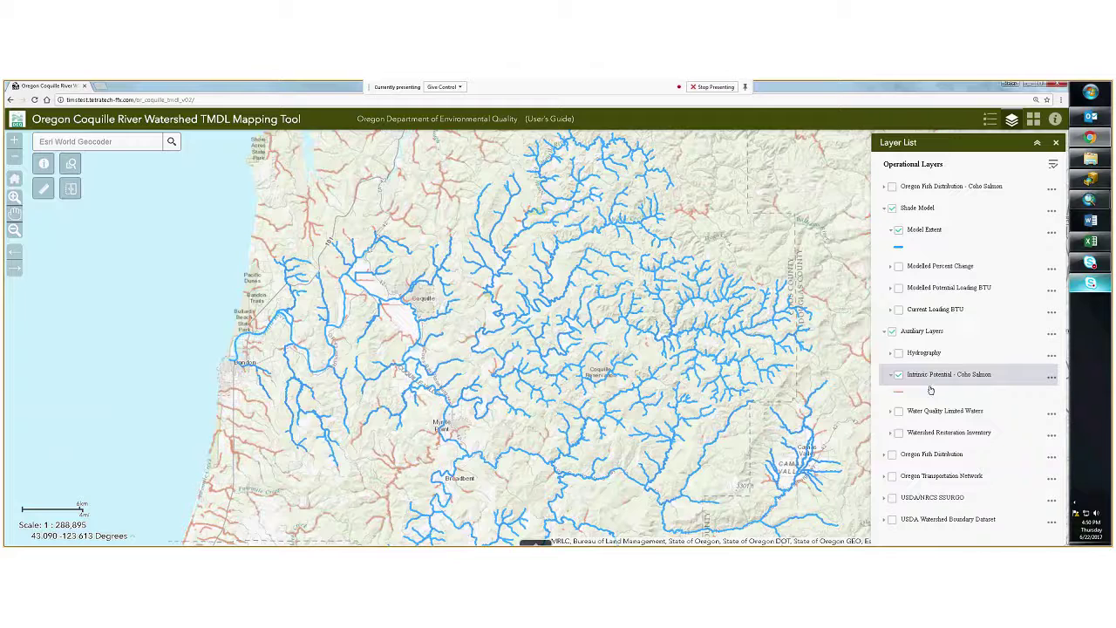
pyautogui.click(1051, 378)
pyautogui.click(1051, 380)
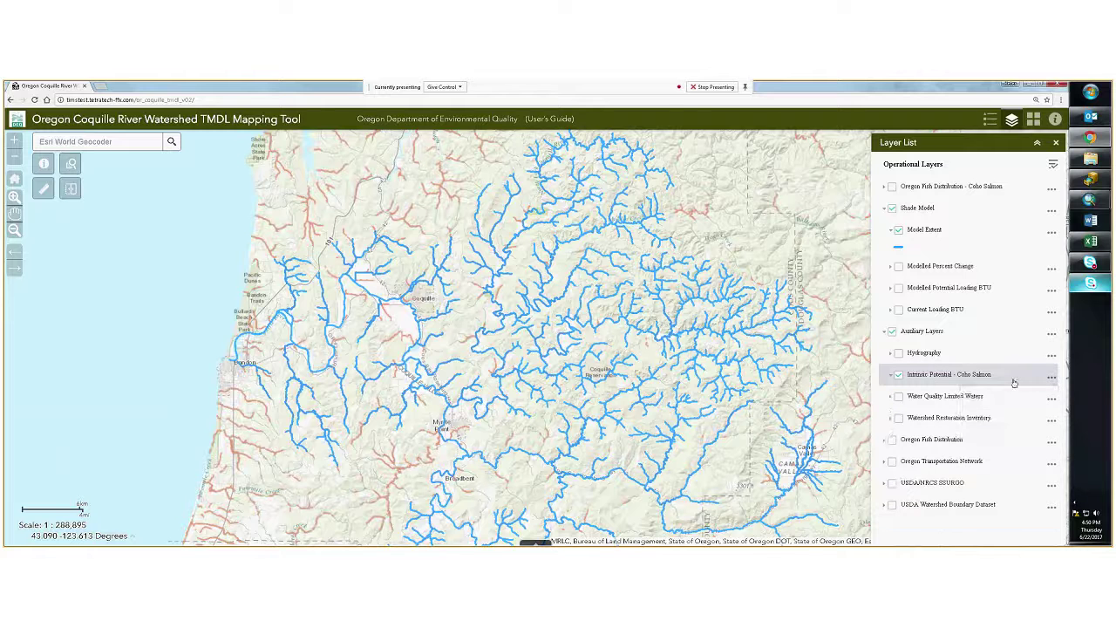
# Move the Auxiliary Layers group above Shade Model using its Move up option.
pyautogui.click(1051, 378)
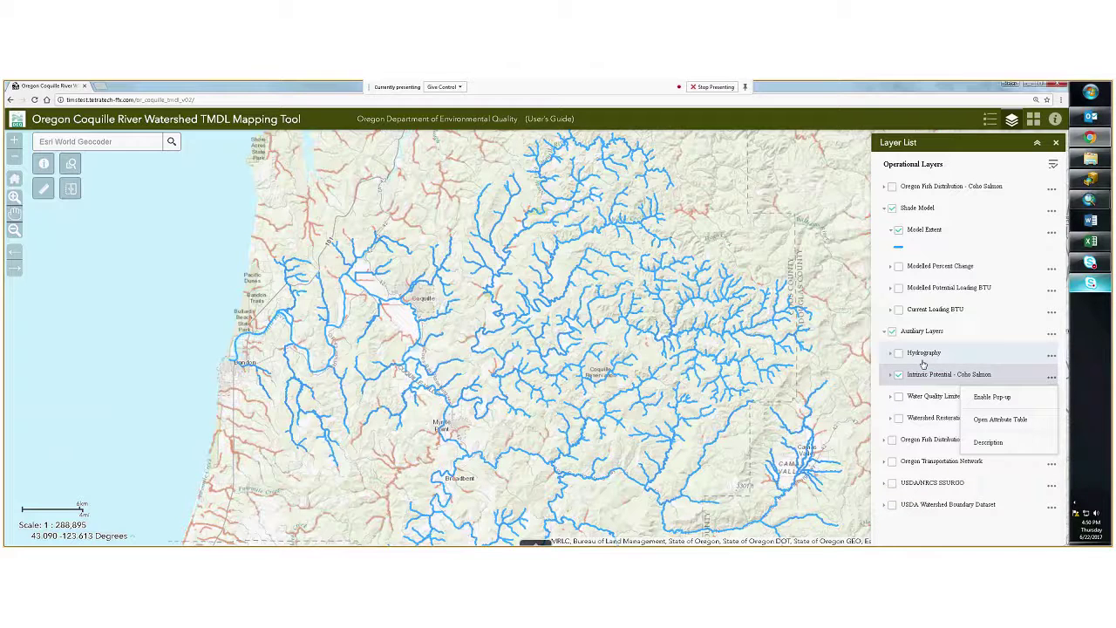
pyautogui.click(1051, 337)
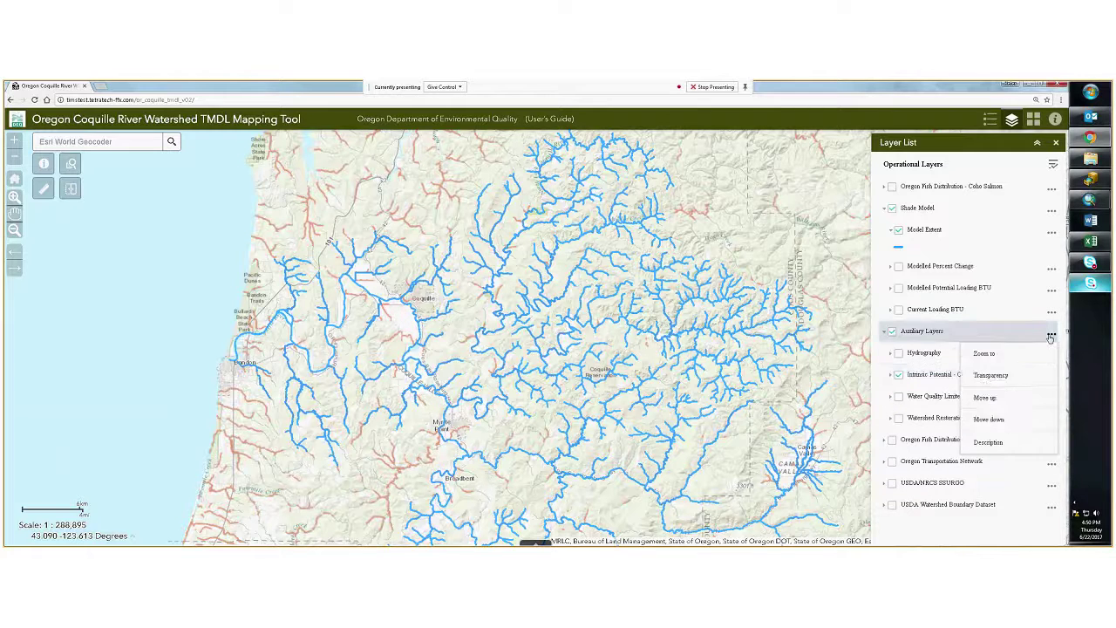
pyautogui.click(1027, 397)
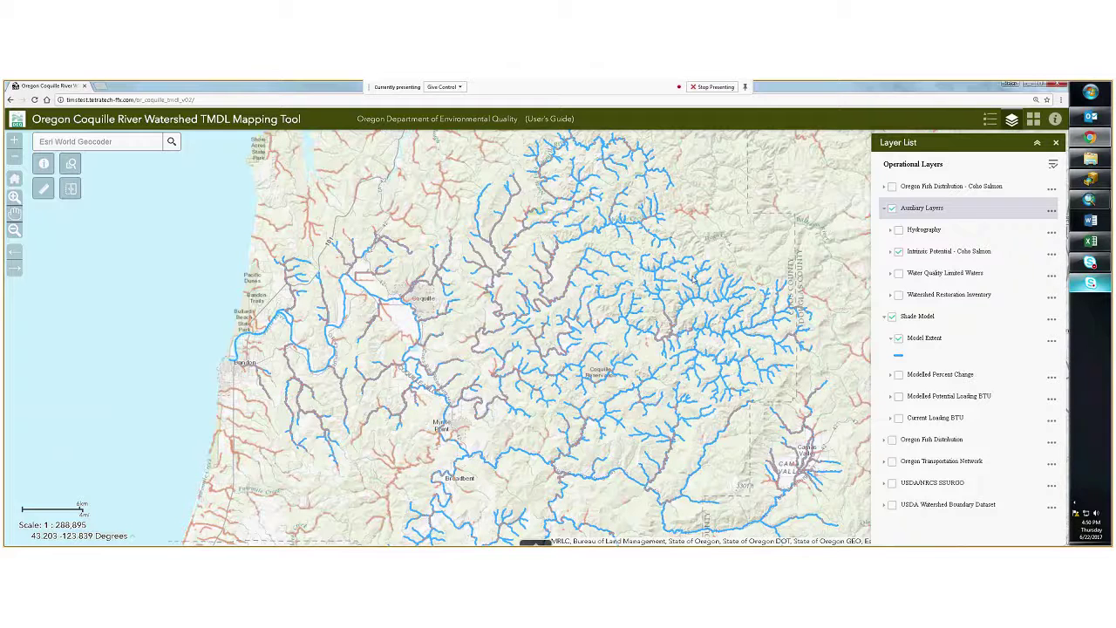
# Collapse the Auxiliary Layers and Shade Model groups and bring up the Query widget.
pyautogui.click(883, 208)
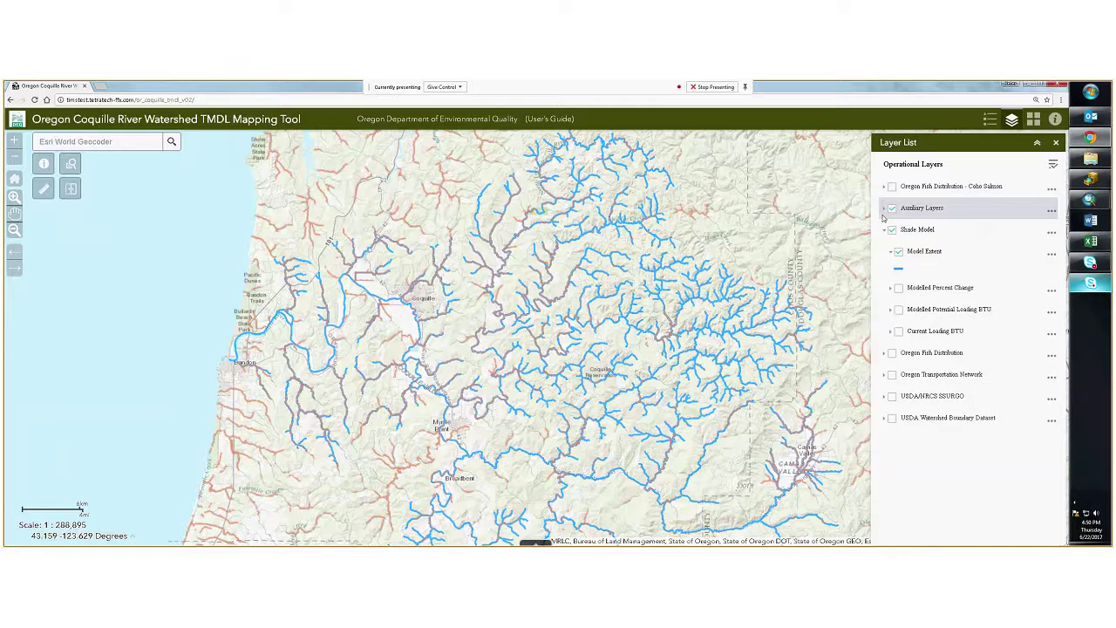
pyautogui.click(884, 231)
pyautogui.click(73, 163)
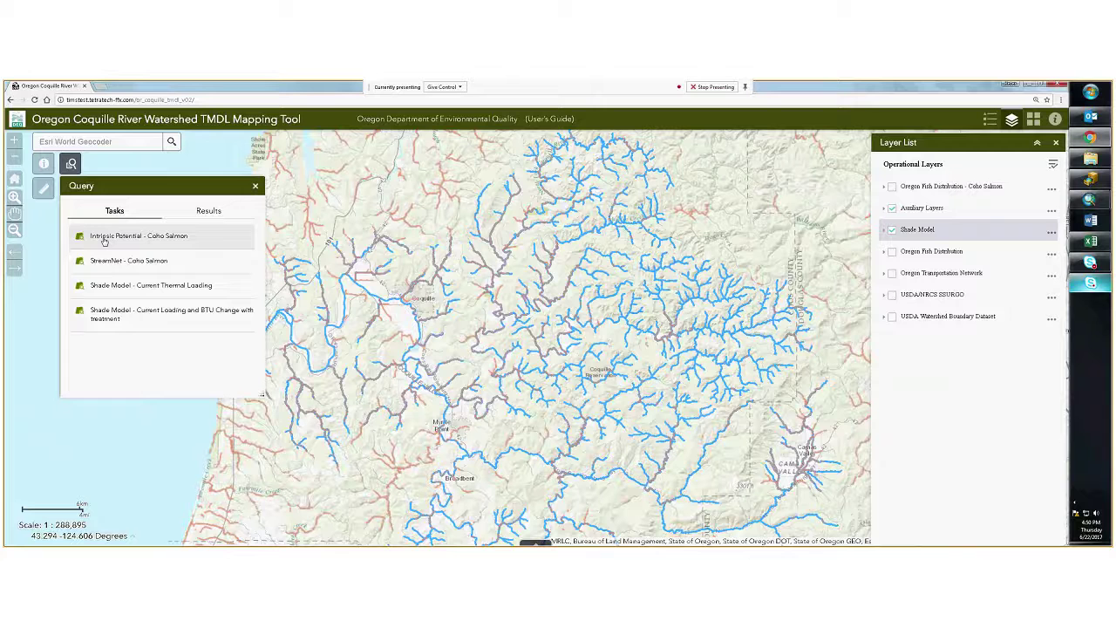
# Go back from the empty results to the task list and choose the Intrinsic Potential – Coho Salmon query.
pyautogui.click(213, 213)
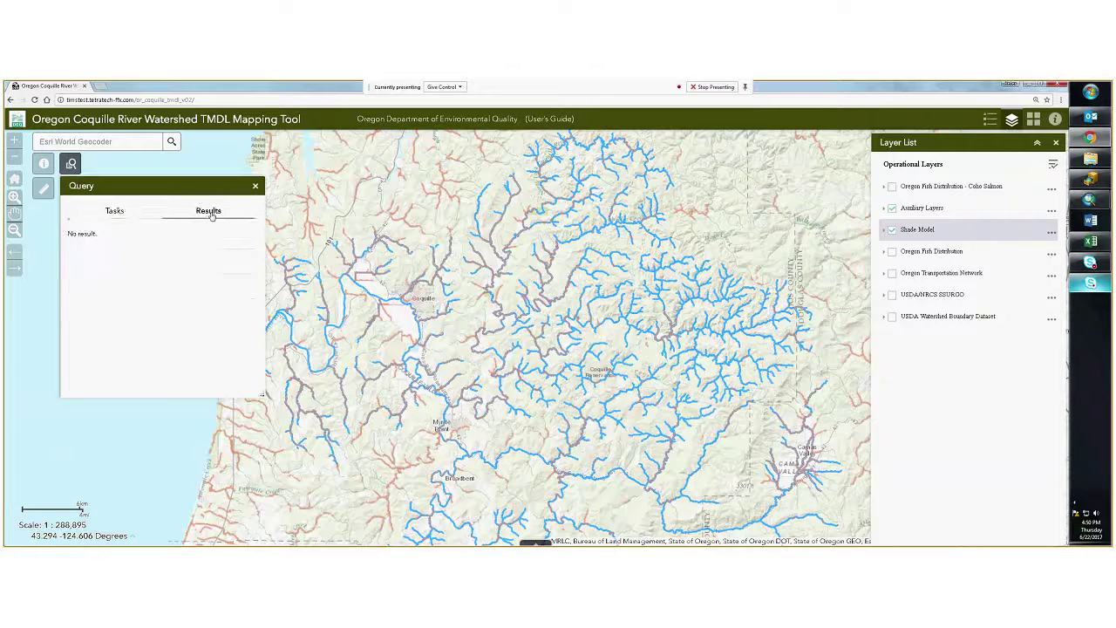
pyautogui.click(114, 212)
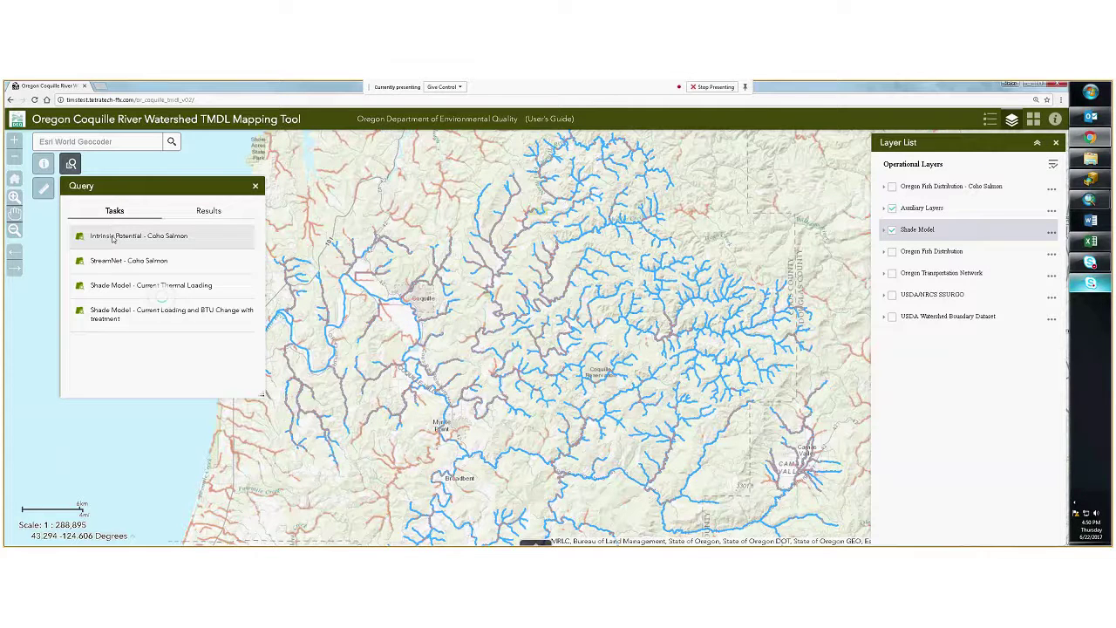
pyautogui.click(111, 237)
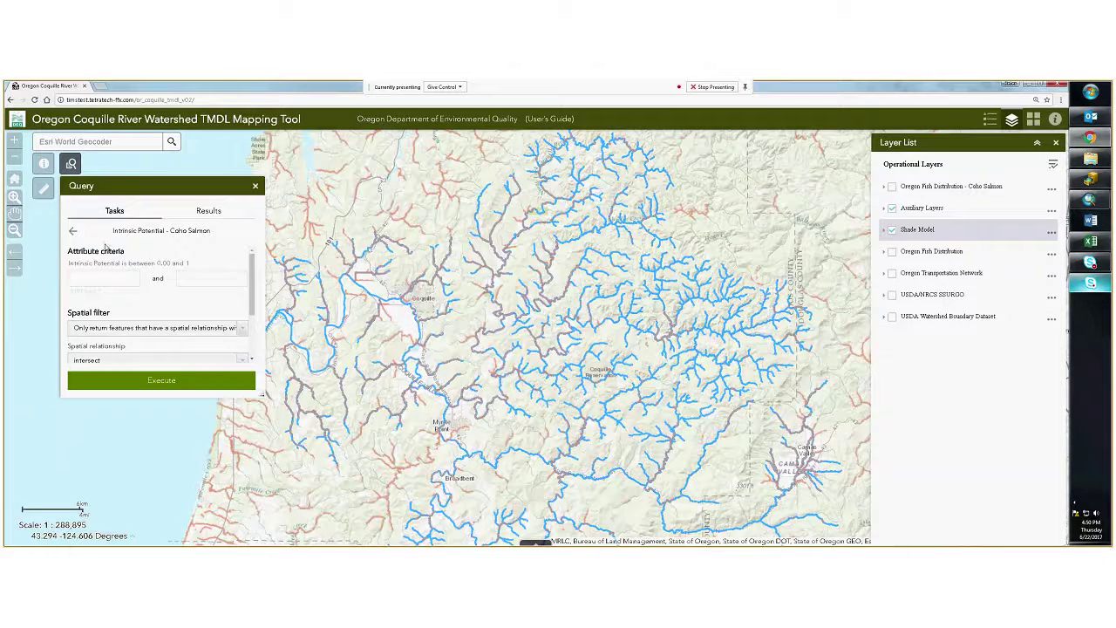
# Enter 0.99 and 1 as the query bounds, enlarge the panel, and show the spatial filter choices.
pyautogui.click(108, 278)
pyautogui.write('0.')
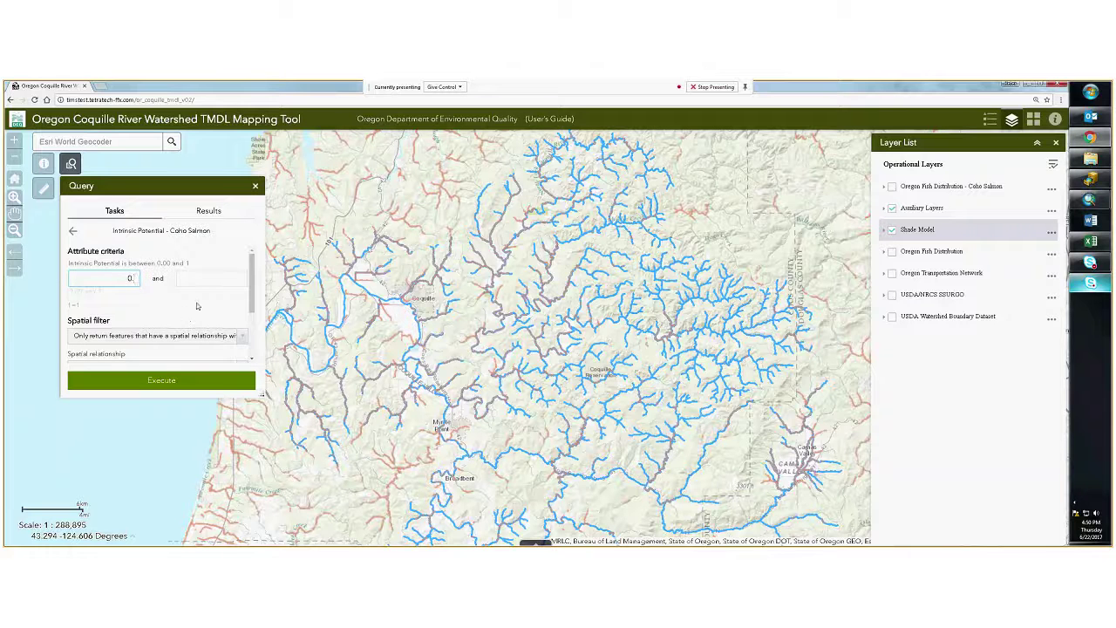
pyautogui.write('99')
pyautogui.press('Tab')
pyautogui.write('1')
pyautogui.moveTo(262, 395); pyautogui.dragTo(415, 452)
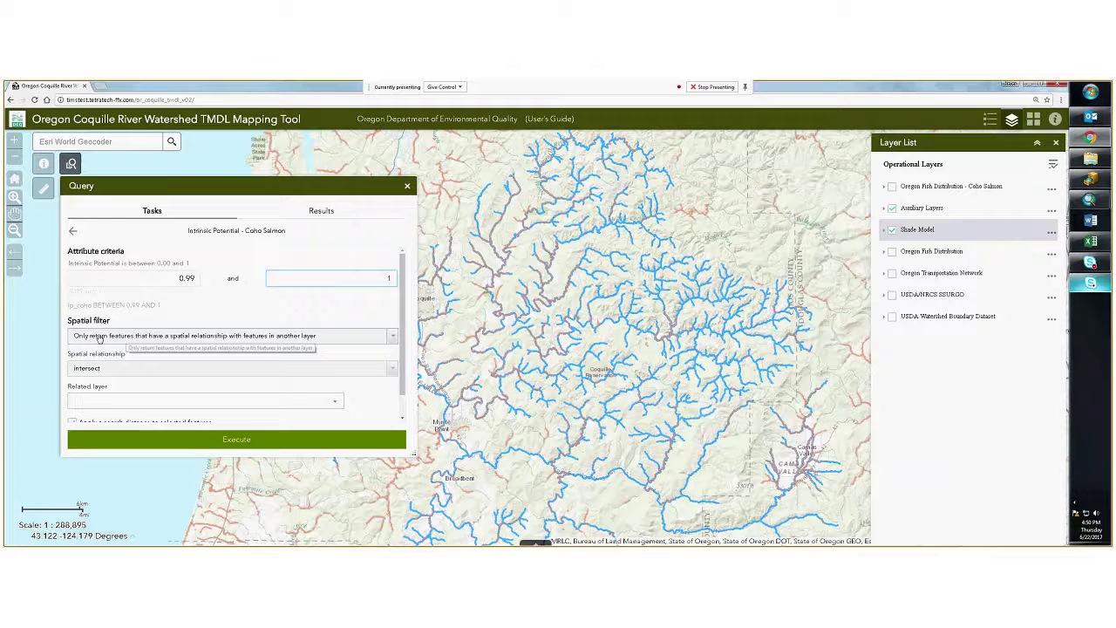
pyautogui.click(392, 339)
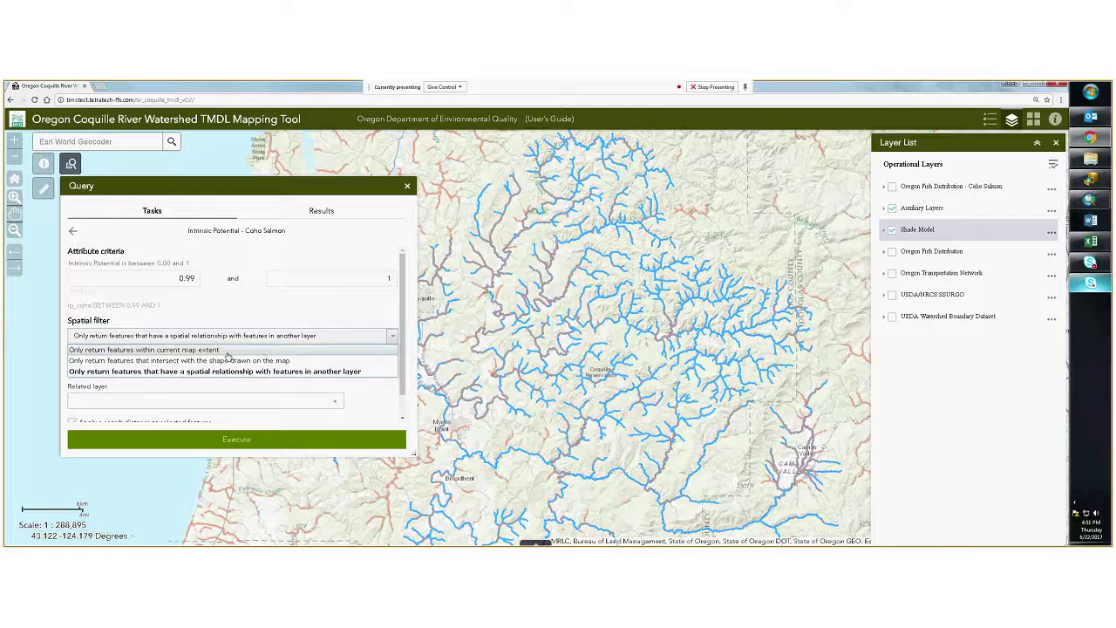
# Limit the query to a rectangle drawn over the east-central watershed and execute it, returning 43 features.
pyautogui.click(158, 360)
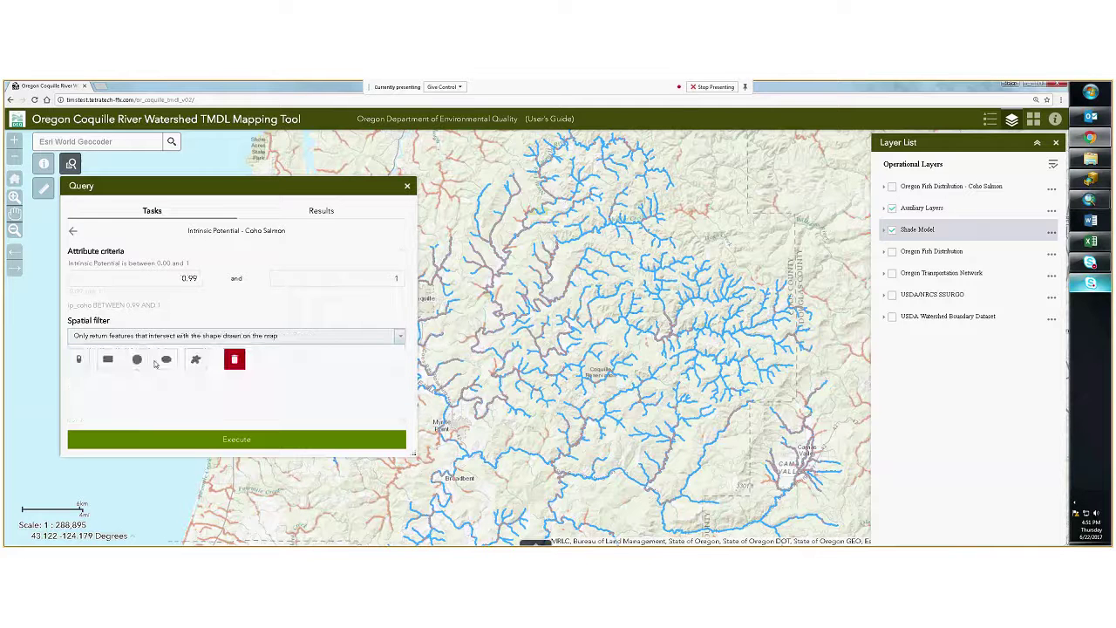
pyautogui.click(108, 361)
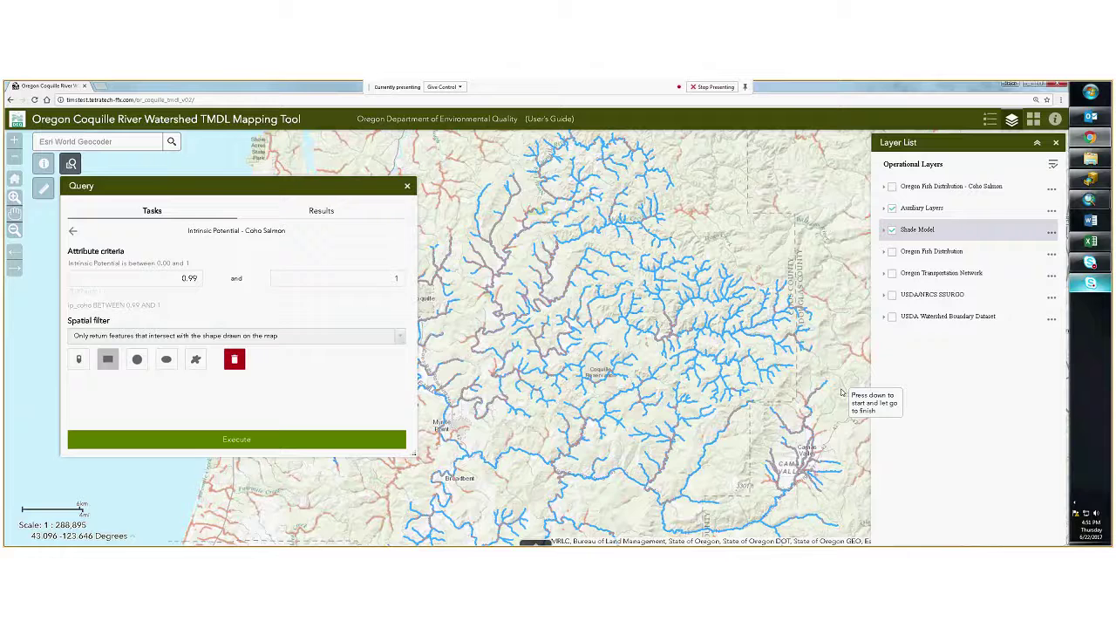
pyautogui.moveTo(524, 234)
pyautogui.mouseDown()
pyautogui.moveTo(591, 309)
pyautogui.moveTo(574, 307)
pyautogui.mouseUp()
pyautogui.click(270, 443)
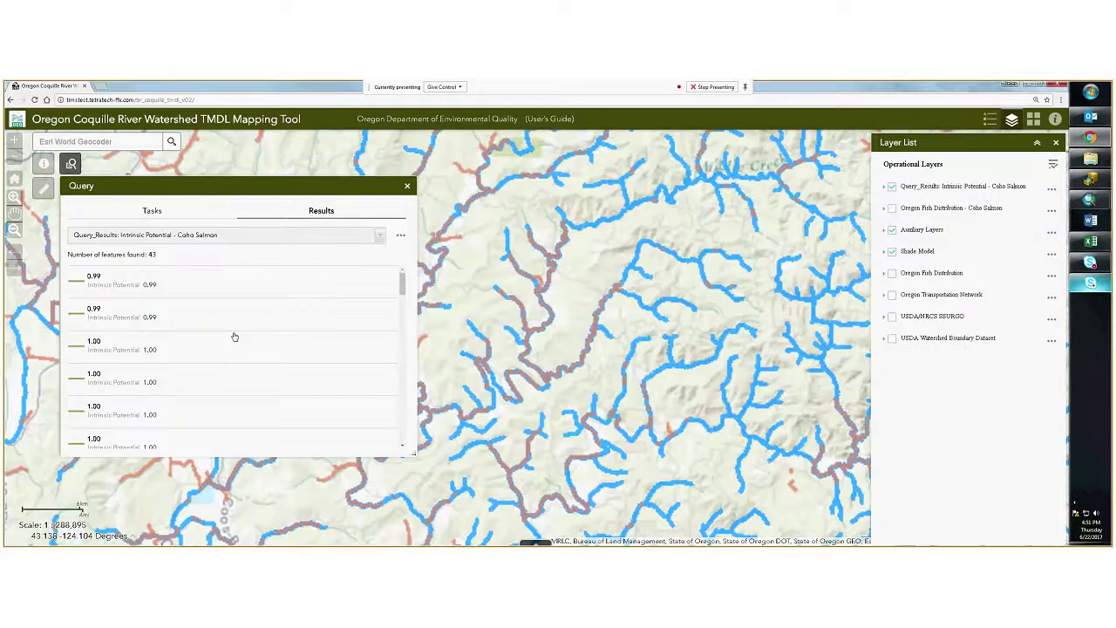
# Zoom to a 1.00 result, expand the Query_Results layer, and switch the side panel to the Legend.
pyautogui.click(233, 336)
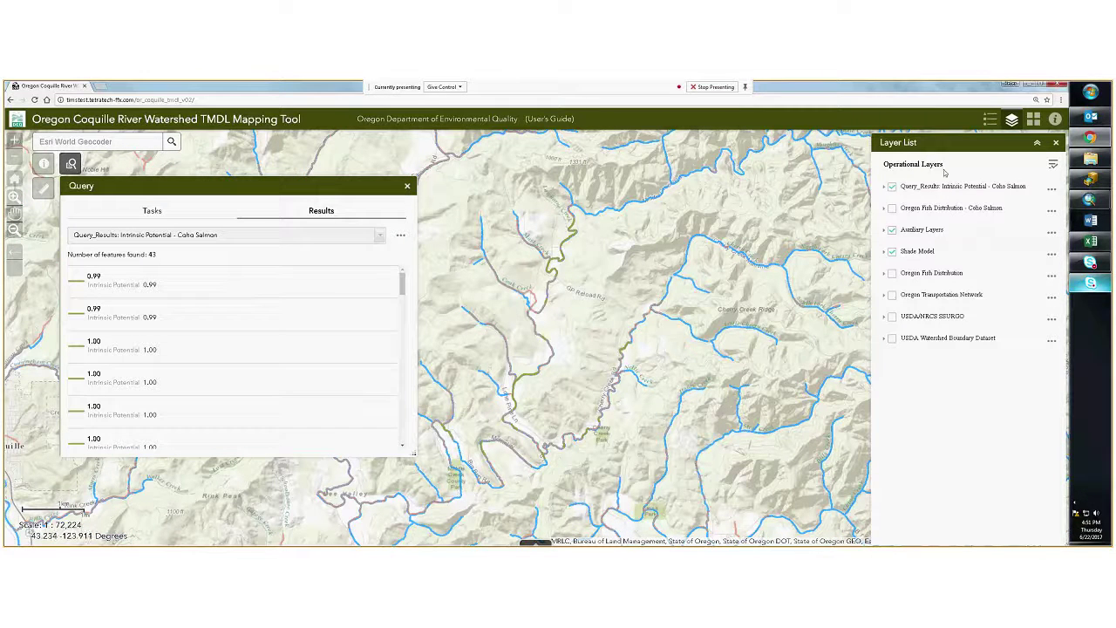
pyautogui.click(886, 191)
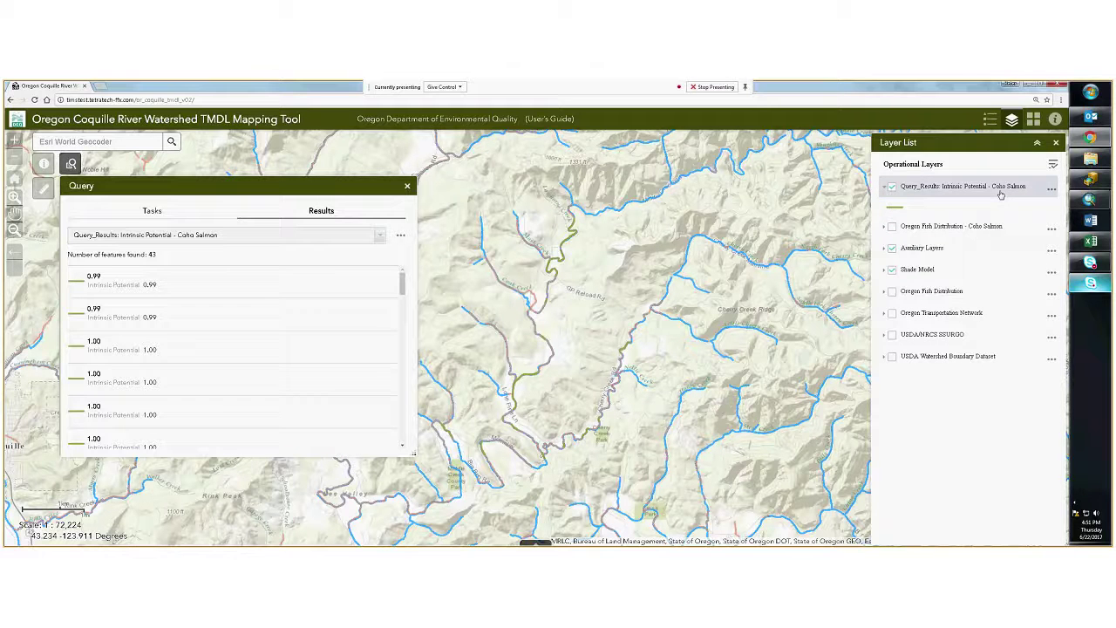
pyautogui.click(990, 119)
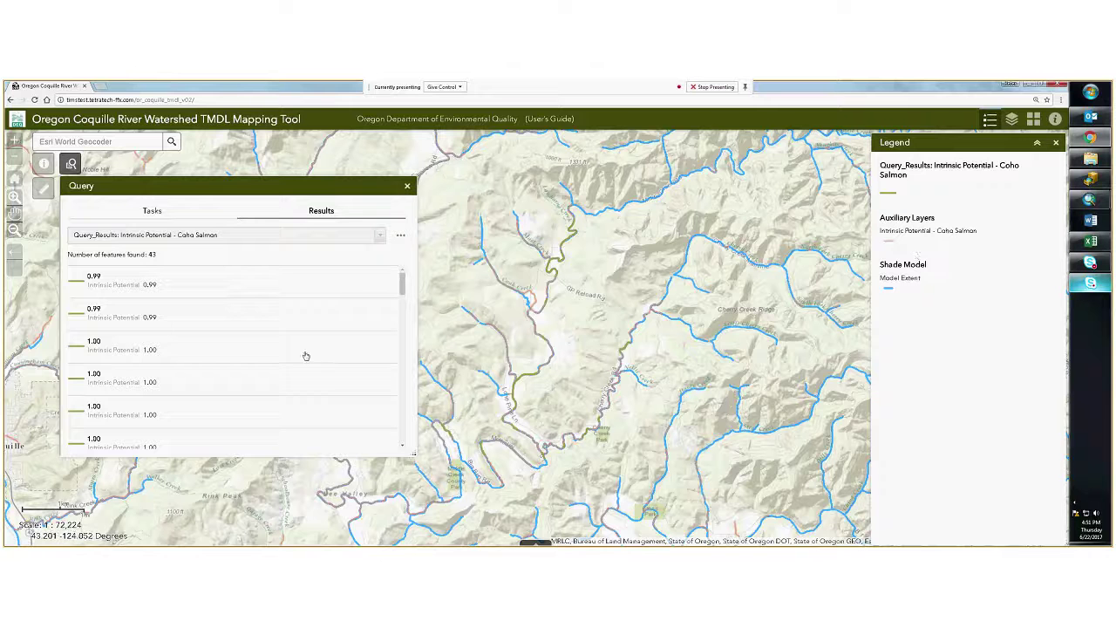
pyautogui.click(401, 236)
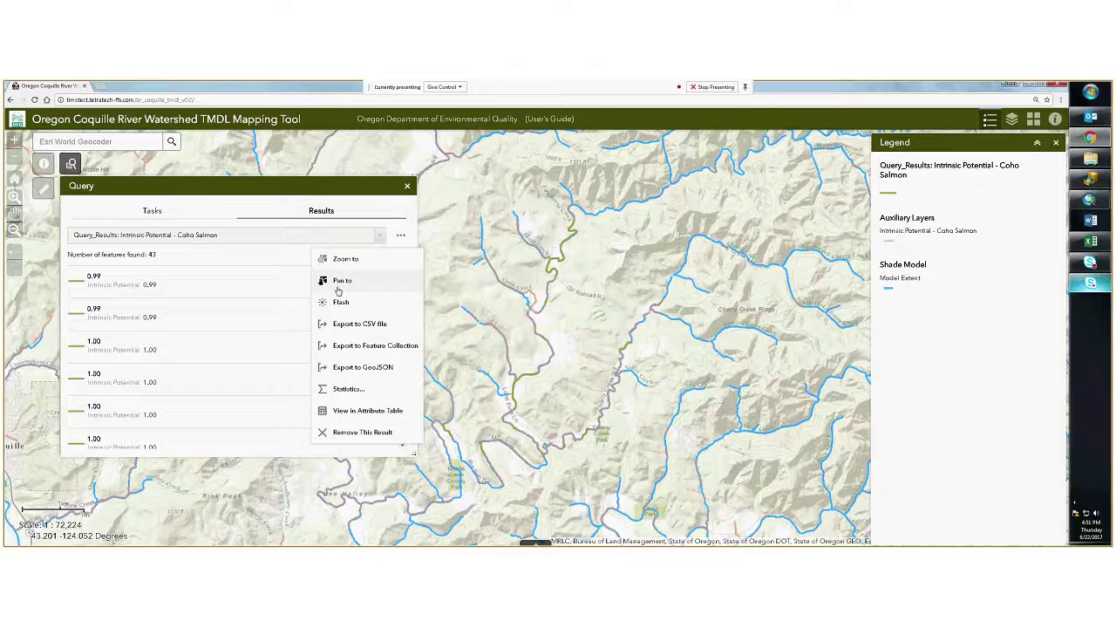
# Show the Coho Salmon query results in an attribute table with OBJECTID and ip_coho values.
pyautogui.click(338, 291)
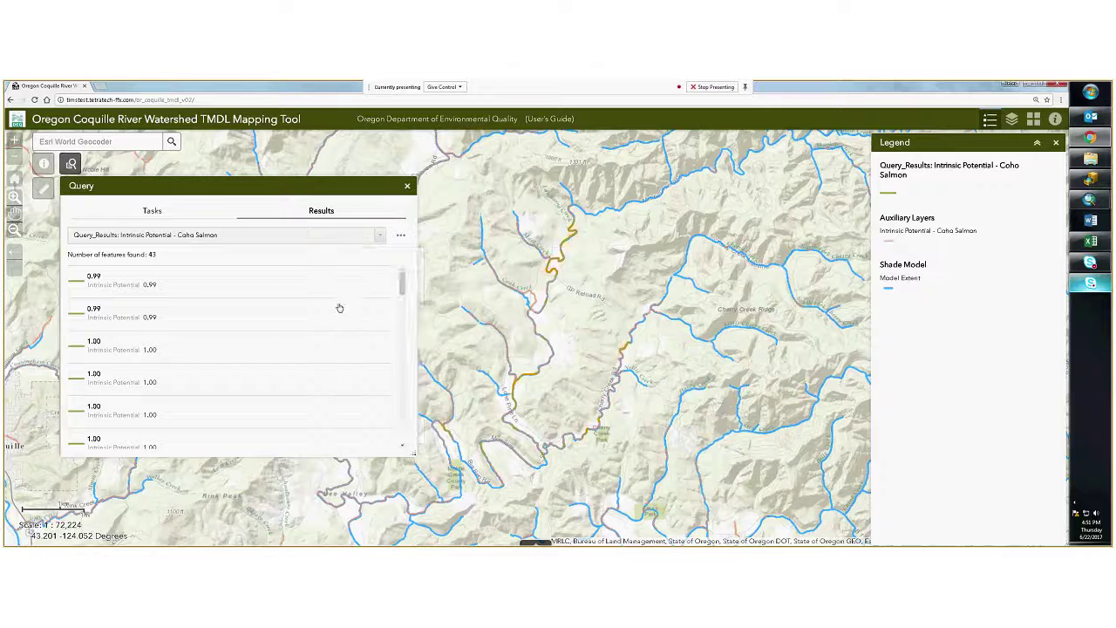
pyautogui.click(401, 237)
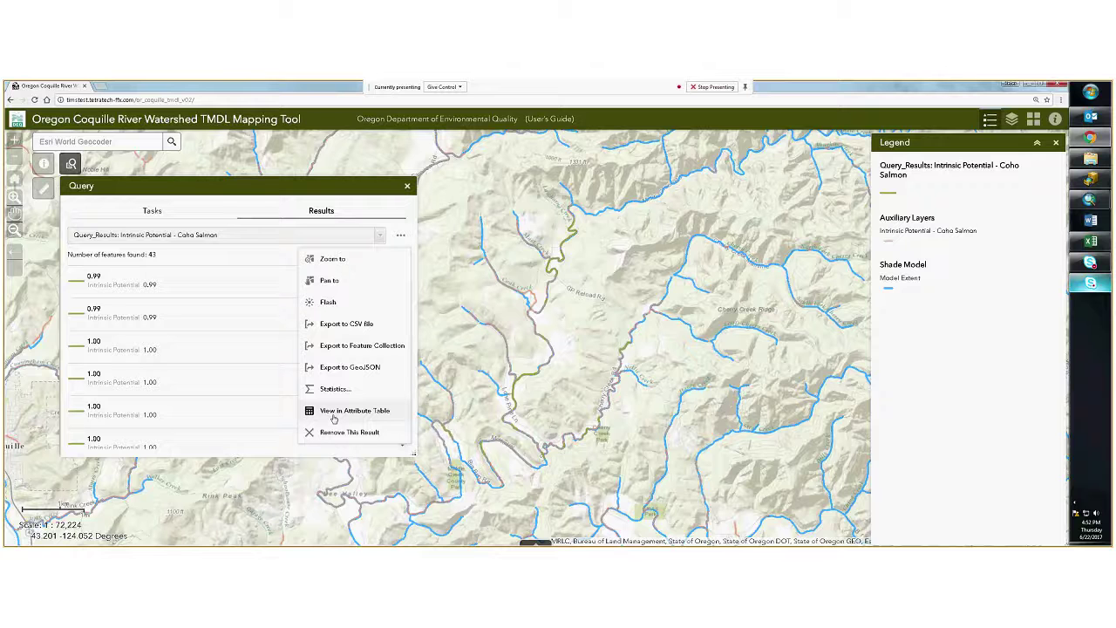
pyautogui.click(333, 412)
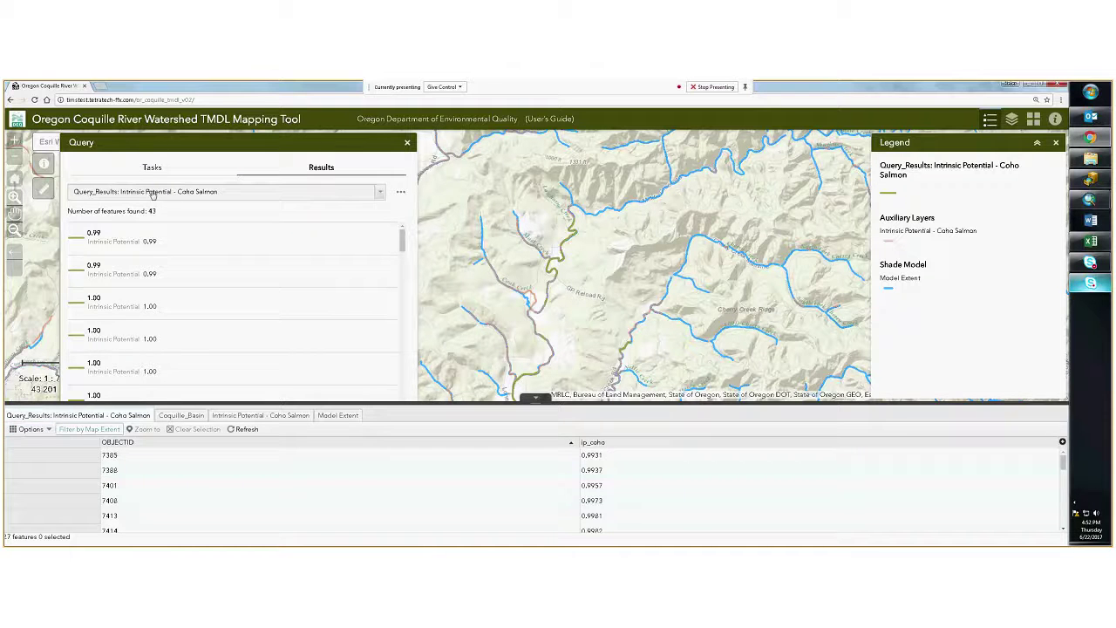
# Sort the attribute table by ip_coho in descending order.
pyautogui.rightClick(610, 446)
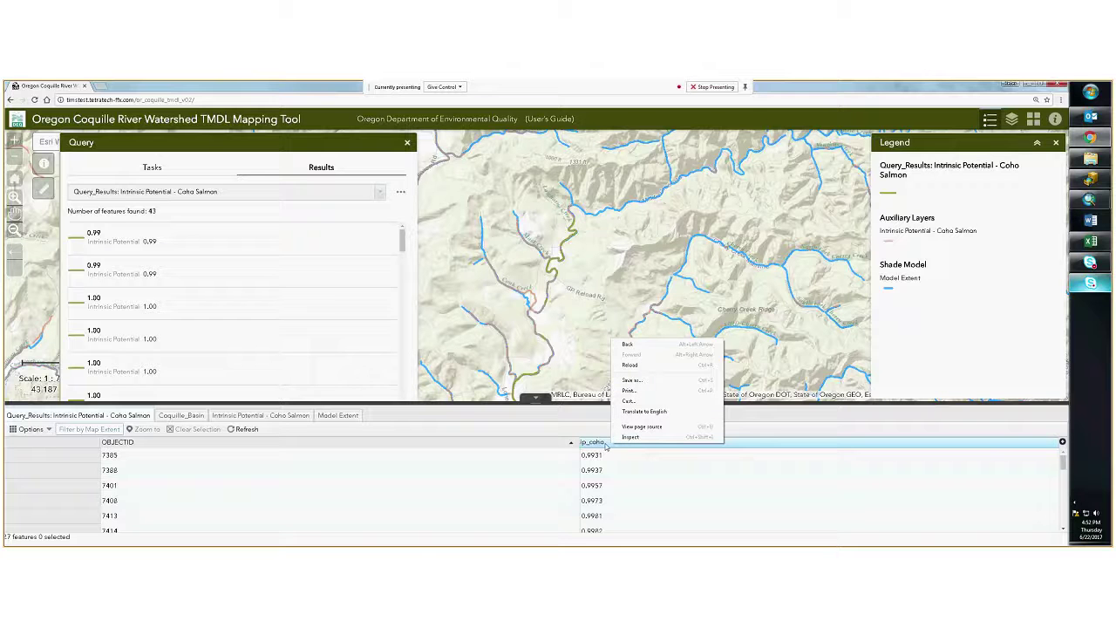
pyautogui.click(608, 445)
pyautogui.click(616, 451)
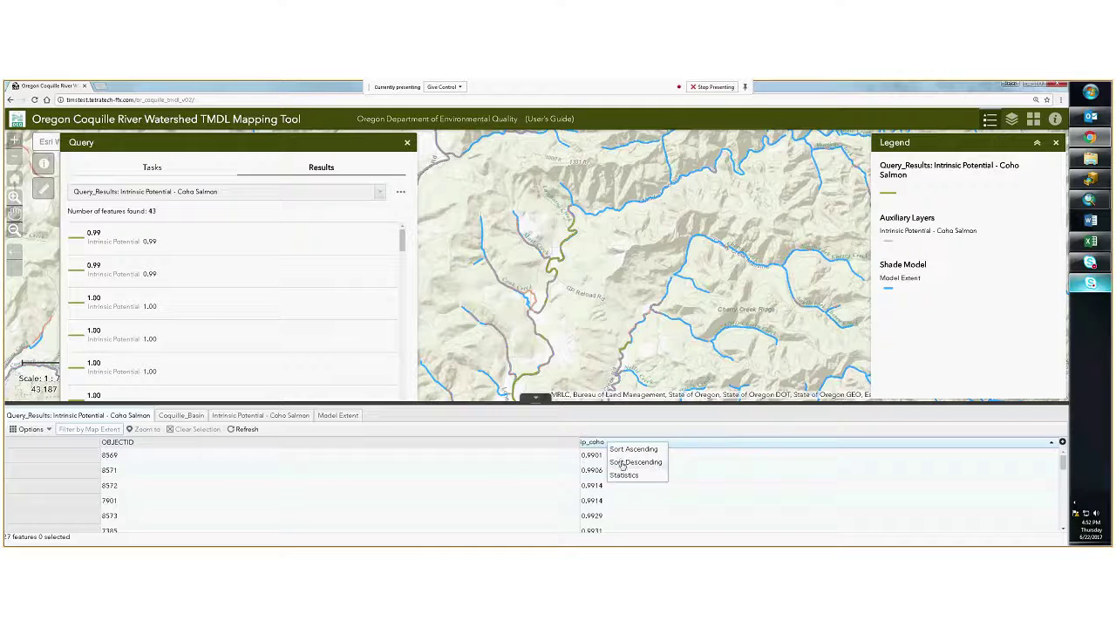
pyautogui.click(622, 463)
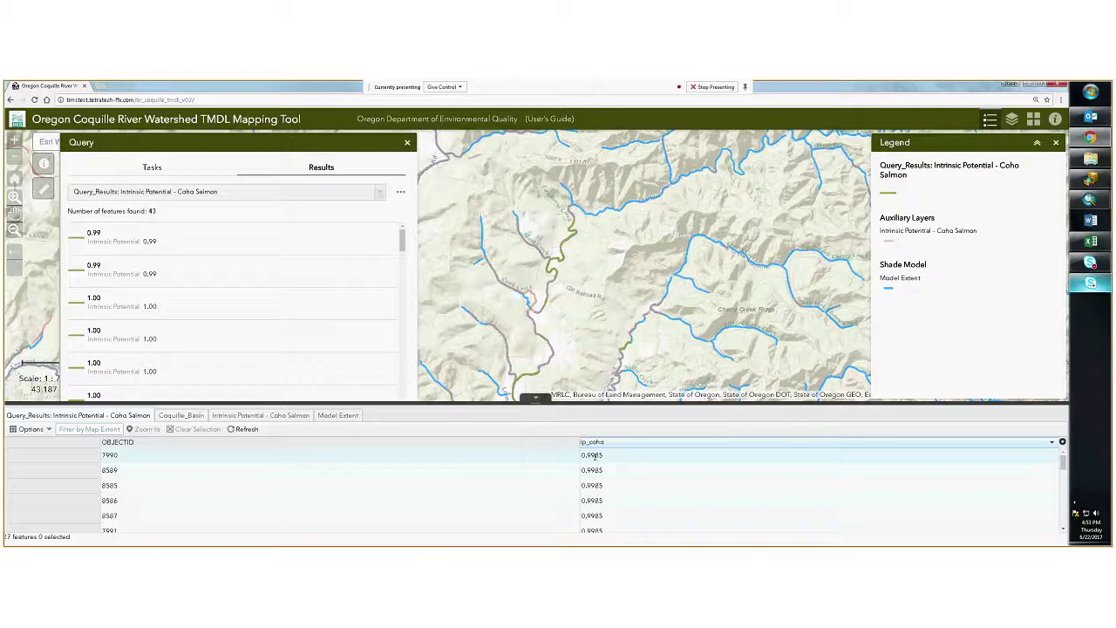
# Select the top record, OBJECTID 7990, and show only selected records in the table.
pyautogui.click(63, 458)
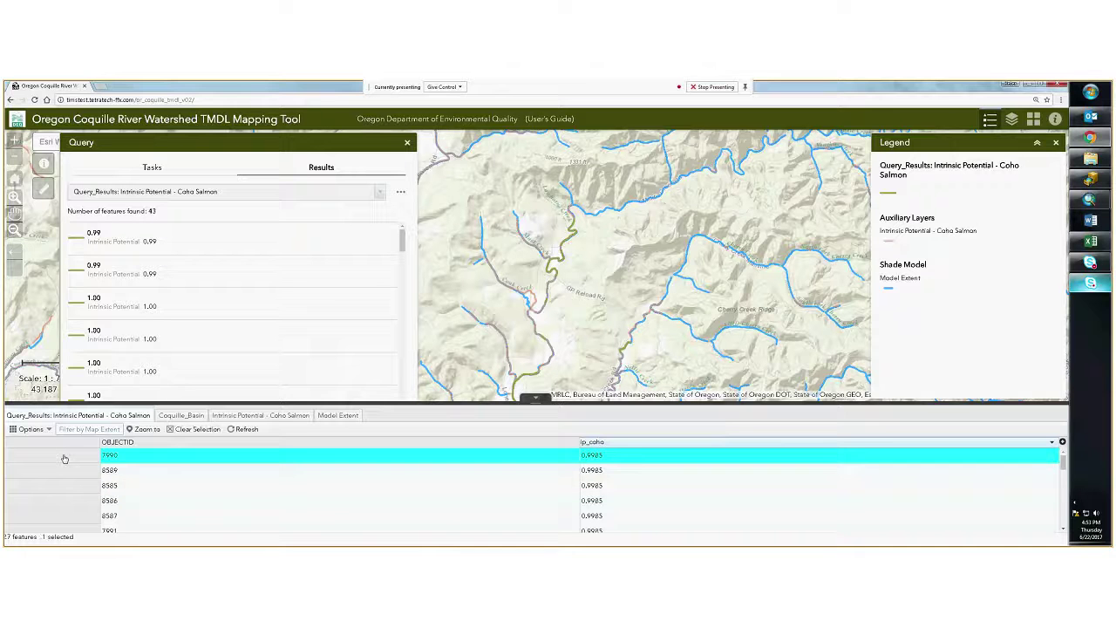
pyautogui.rightClick(65, 459)
pyautogui.click(52, 464)
pyautogui.click(32, 429)
pyautogui.click(52, 442)
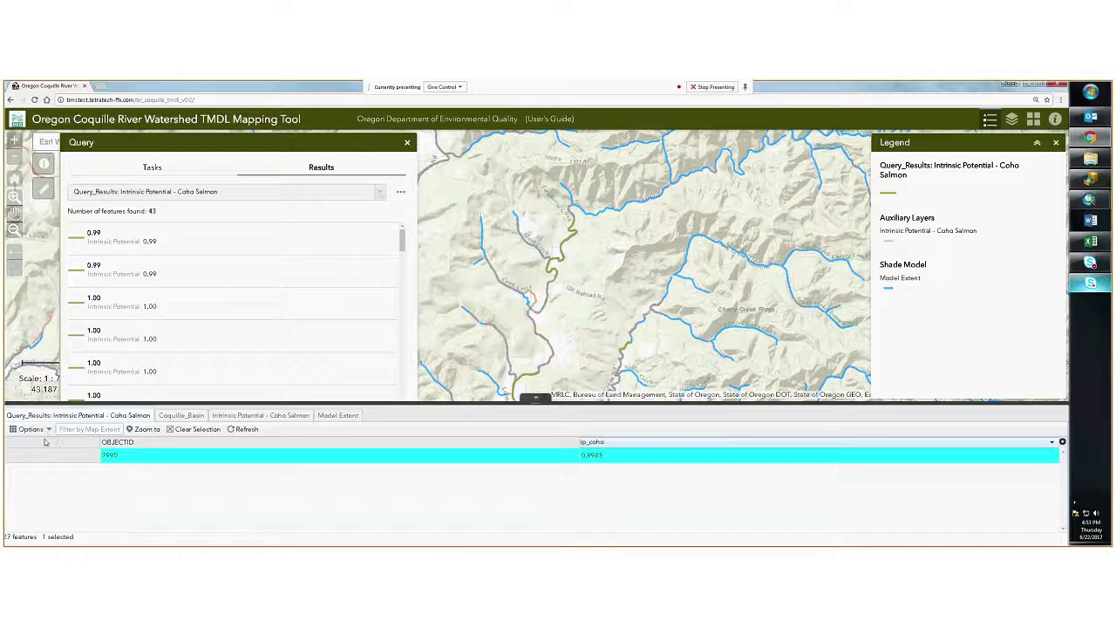
pyautogui.click(31, 429)
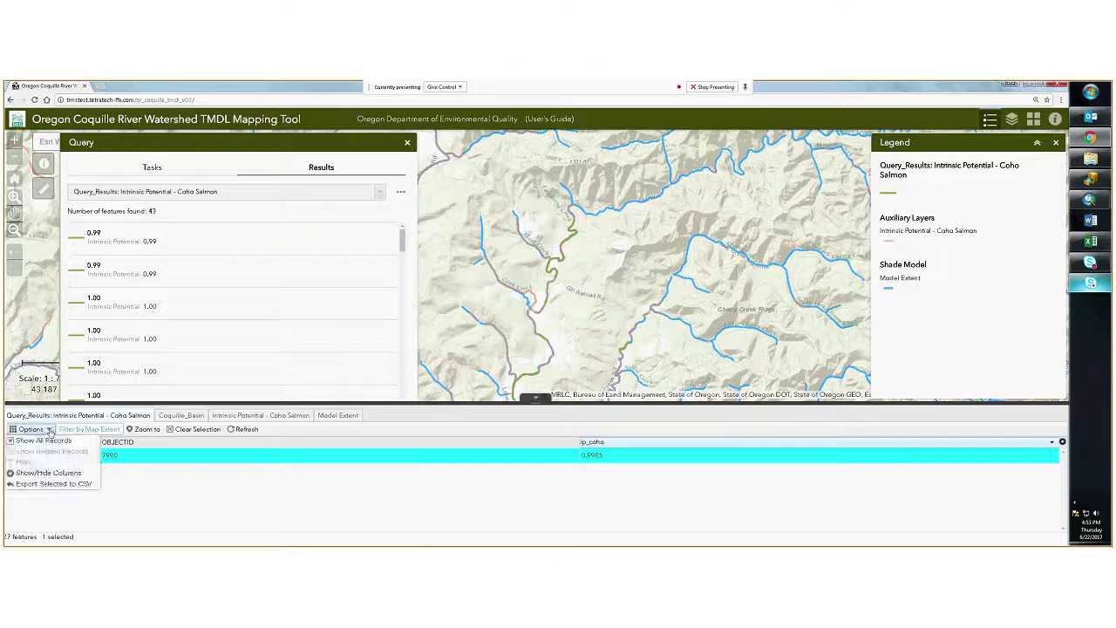
# Zoom to selected record 7990, zoom out two levels, then zoom to all query results.
pyautogui.click(146, 429)
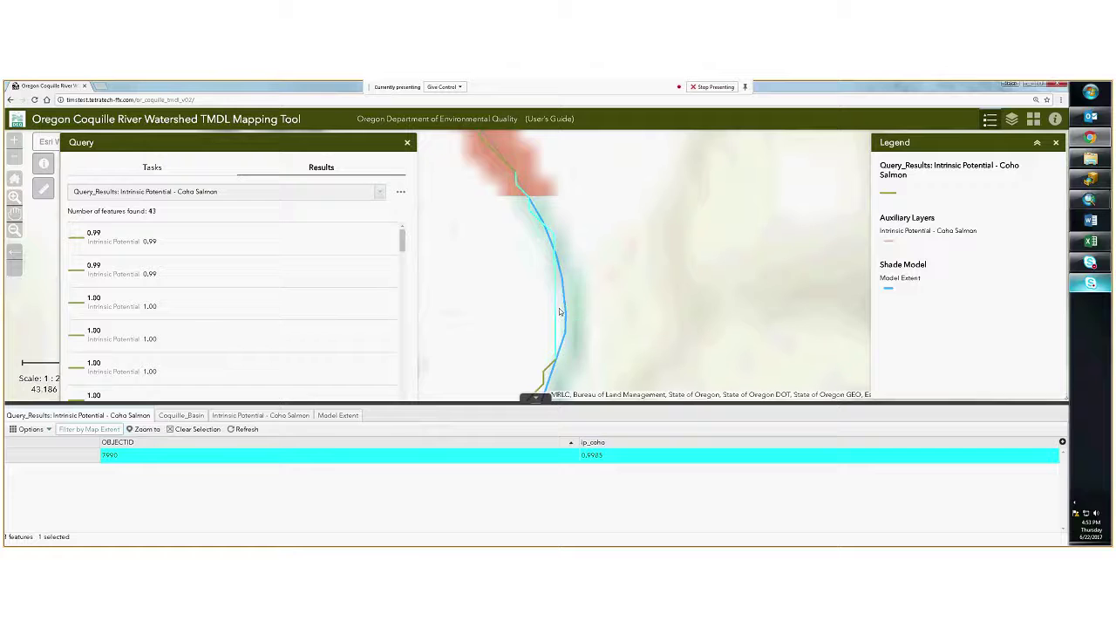
pyautogui.click(14, 159)
pyautogui.click(14, 159)
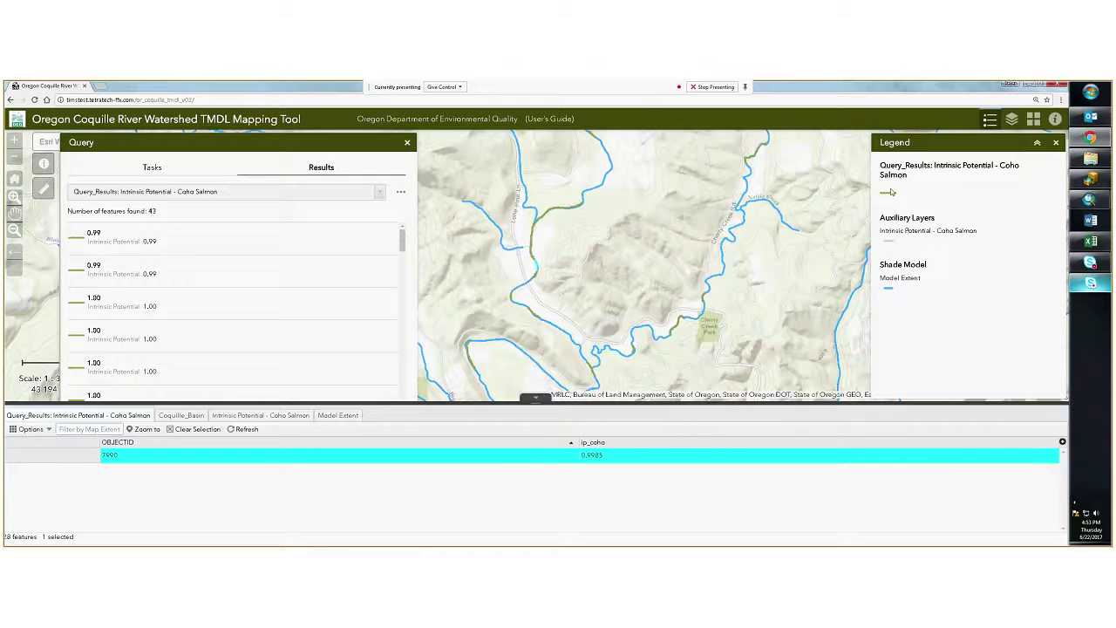
pyautogui.click(400, 192)
pyautogui.click(324, 215)
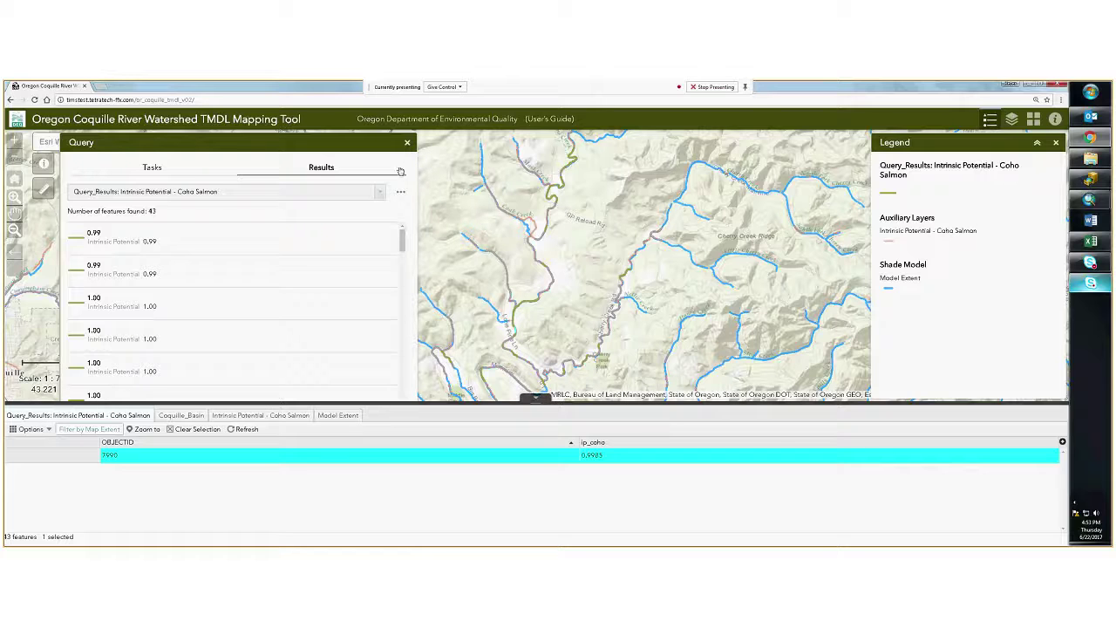
# Return the Query panel to its list of four query tasks.
pyautogui.click(151, 172)
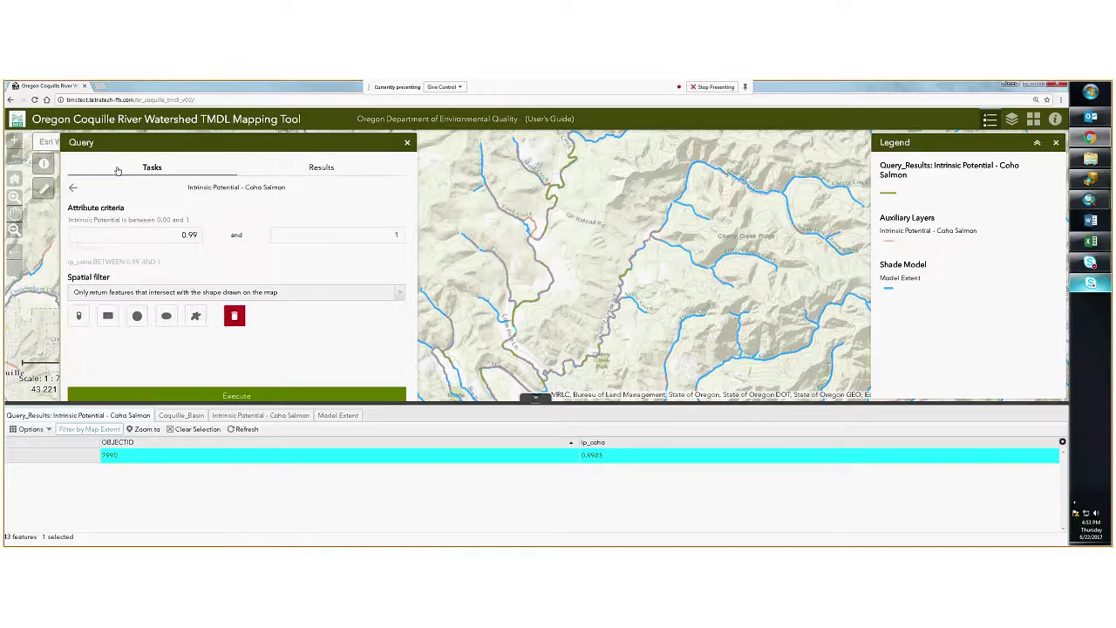
pyautogui.click(73, 187)
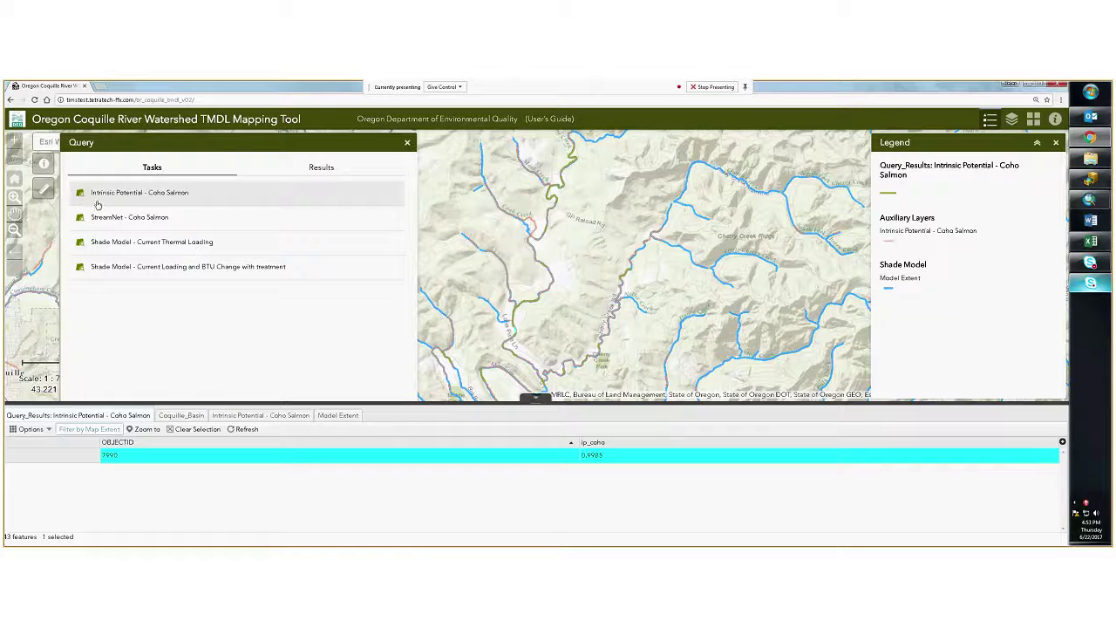